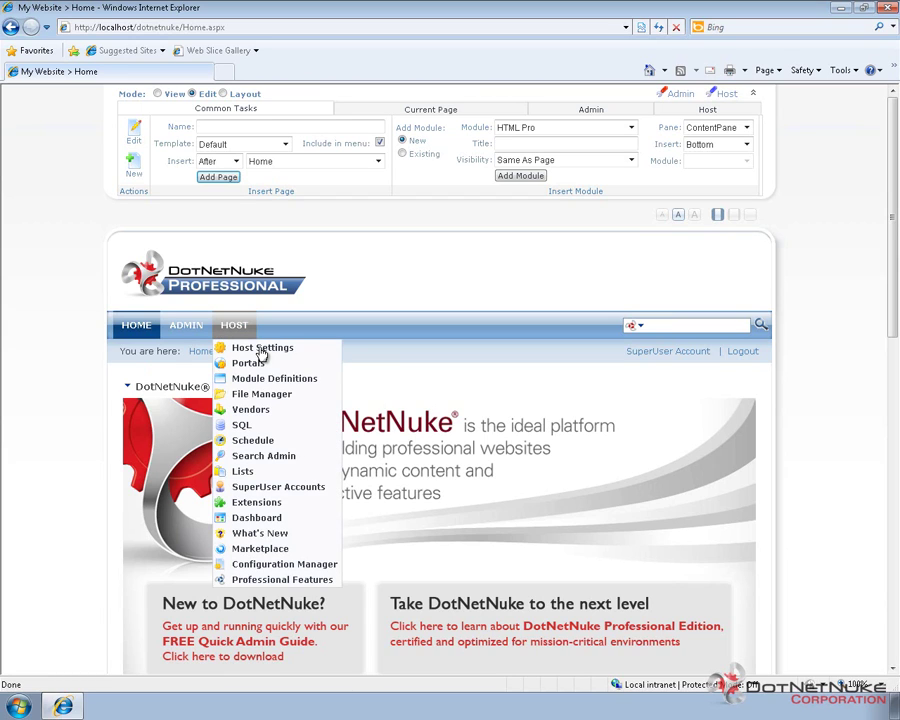
Choose Host Settings from the HOST menu to view the site's configuration page
left_click(261, 350)
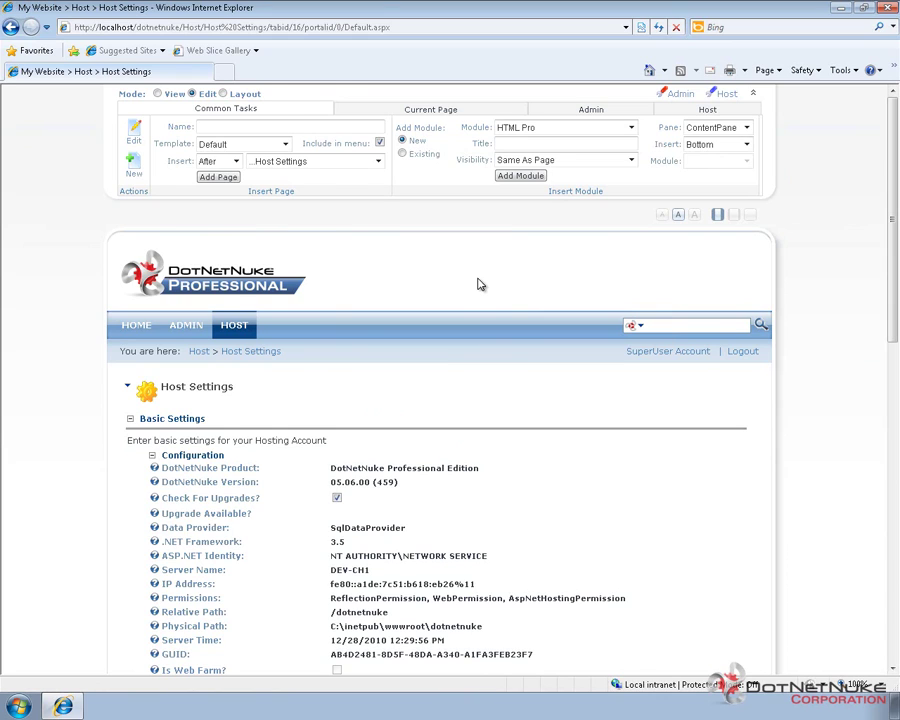
Under Other Settings, change the Control Panel style from RIBBONBAR to ICONBAR
scroll(478, 284, "down", 15)
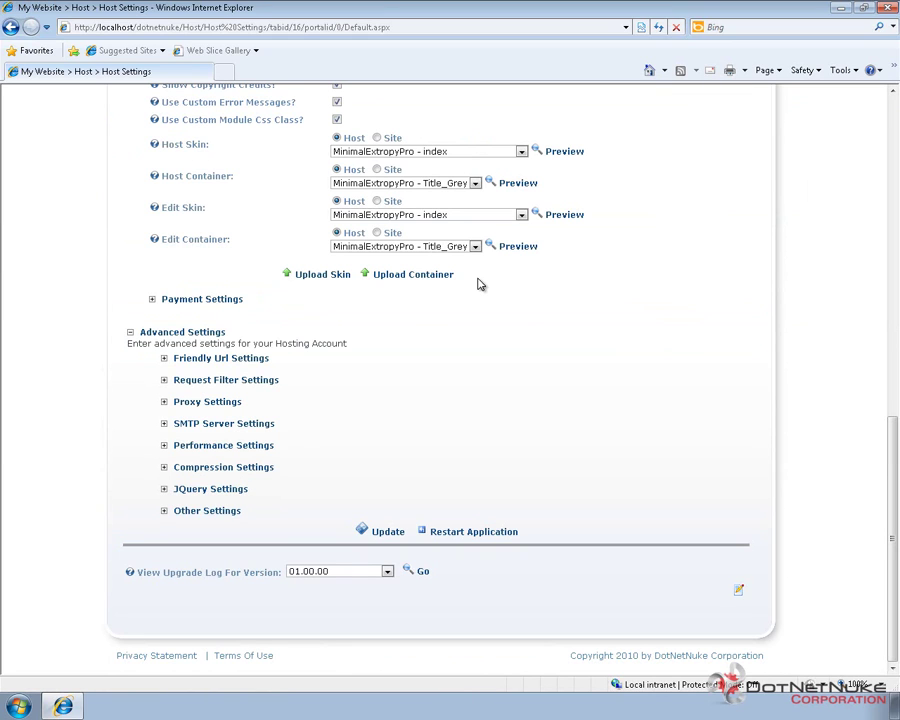
left_click(164, 512)
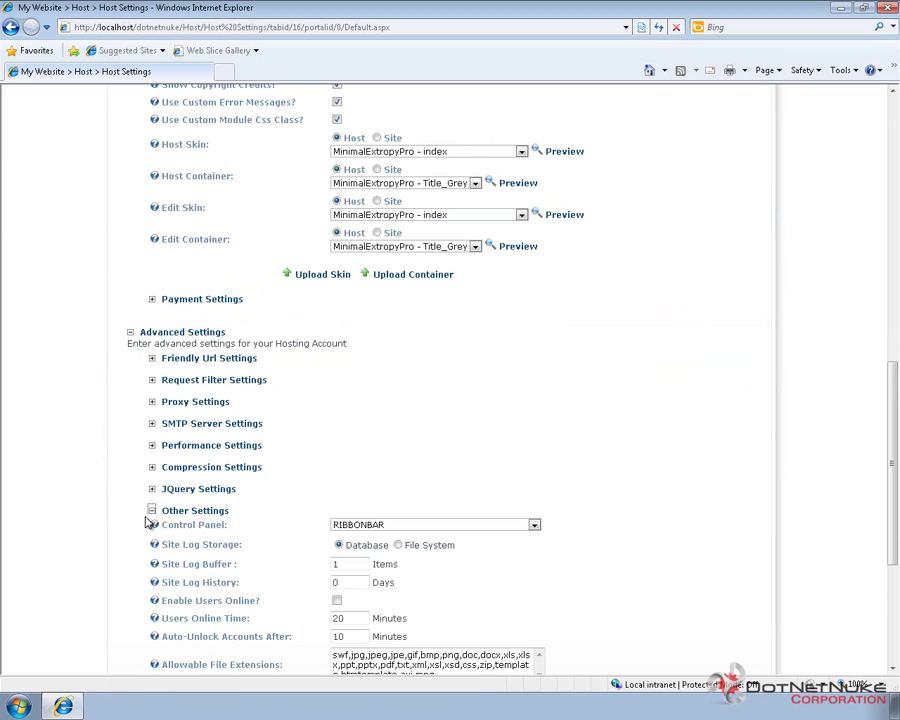
left_click(424, 527)
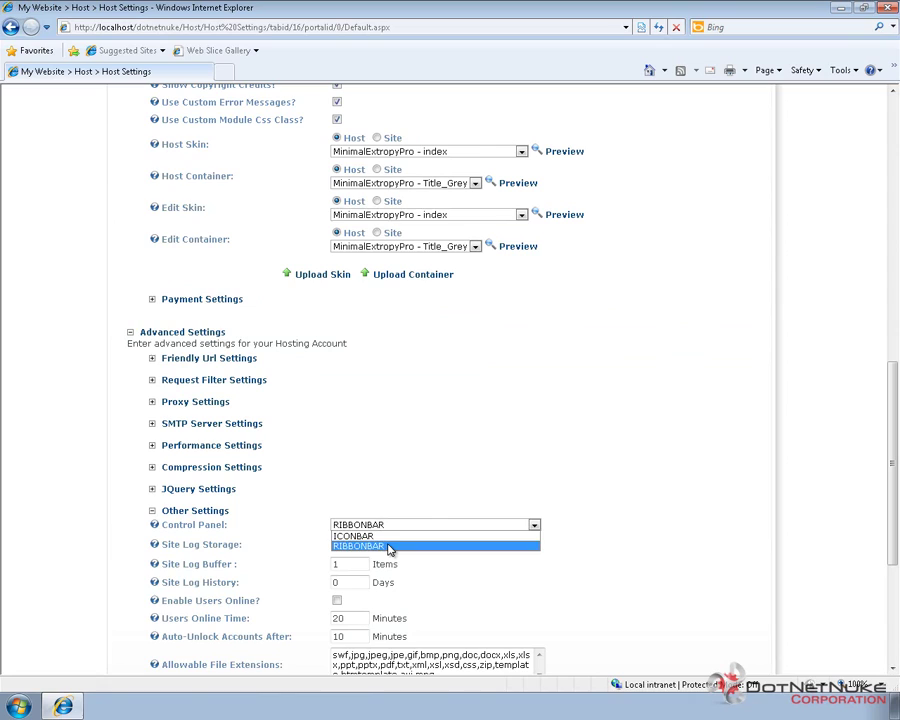
key("Return")
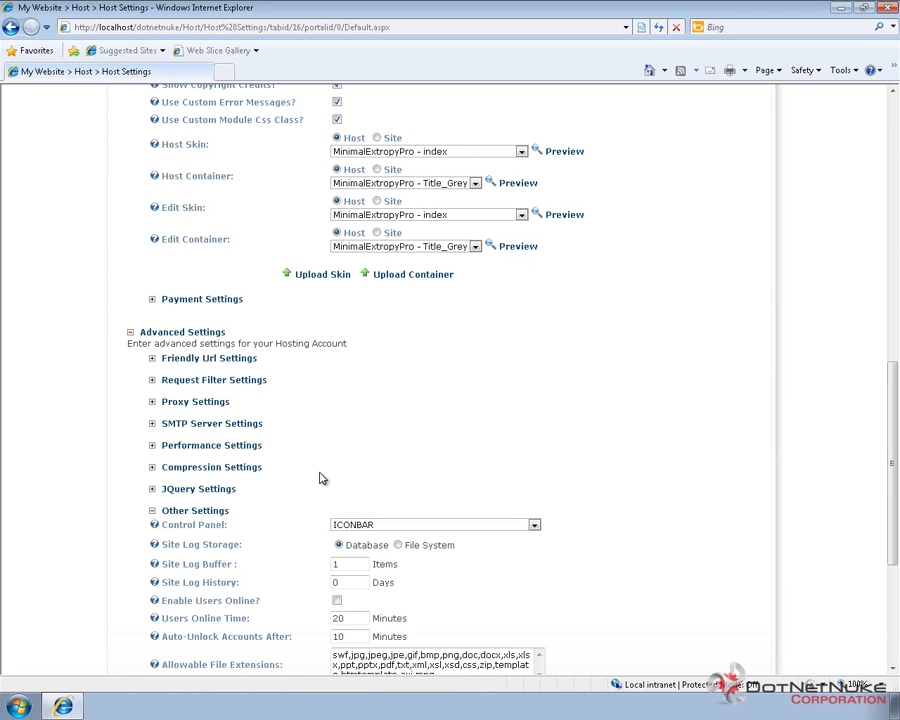
Replace the localhost Host Email address with the new support e-mail address
scroll(320, 422, "up", 3)
scroll(318, 430, "up", 3)
left_click(425, 357)
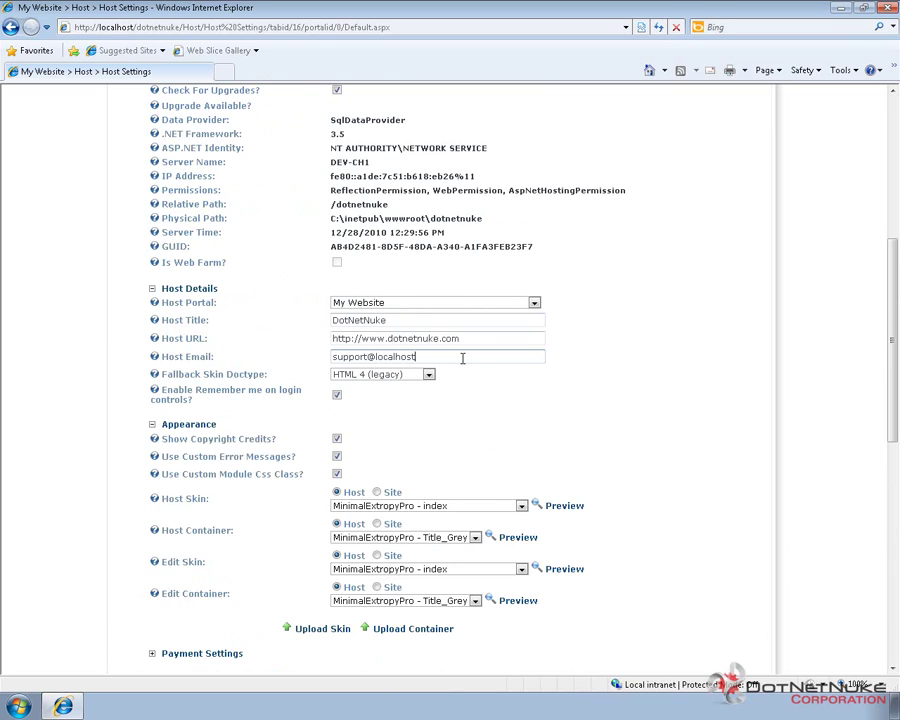
key("BackSpace")
key("BackSpace")
key("BackSpace")
key("BackSpace")
key("BackSpace")
key("BackSpace")
key("BackSpace")
key("BackSpace")
key("BackSpace")
key("BackSpace")
key("BackSpace")
Update the Host Settings so the ICONBAR control panel takes effect
scroll(487, 405, "down", 10)
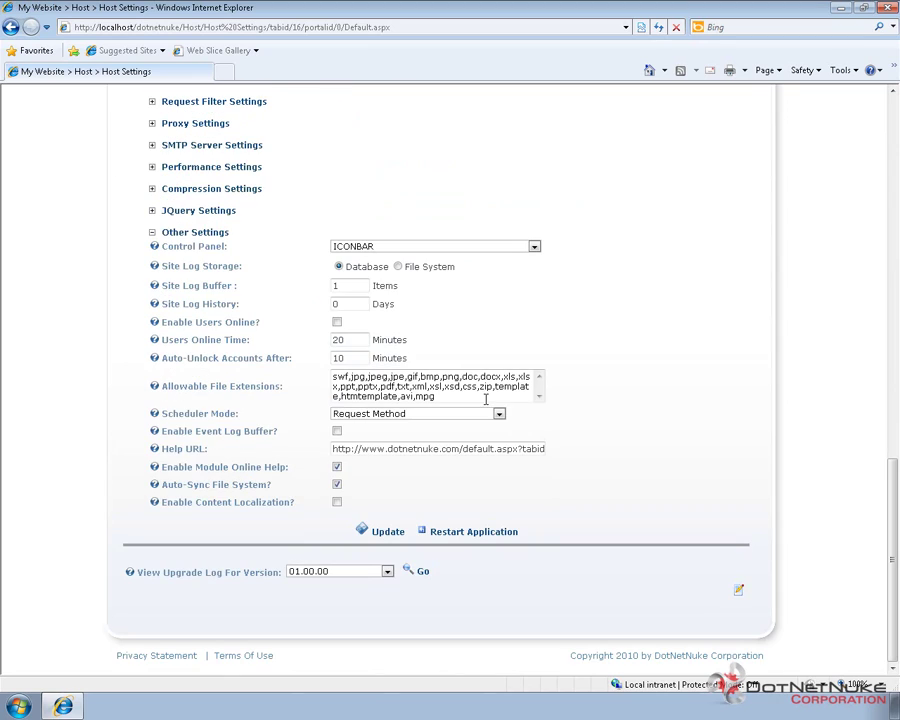
left_click(389, 537)
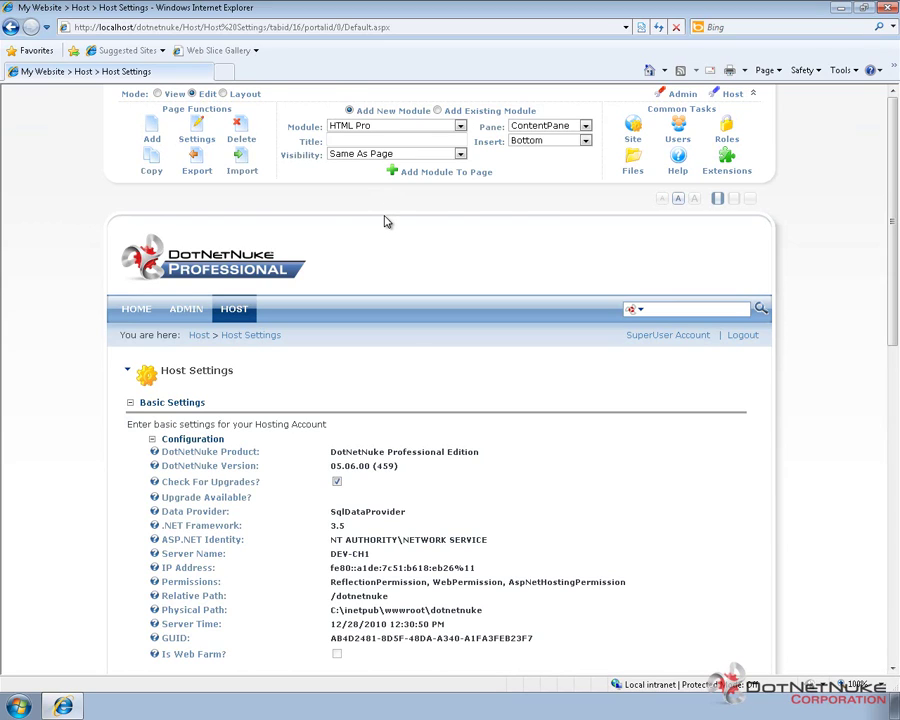
Switch the Other Settings Control Panel back to RIBBONBAR and update the host settings
scroll(387, 221, "down", 15)
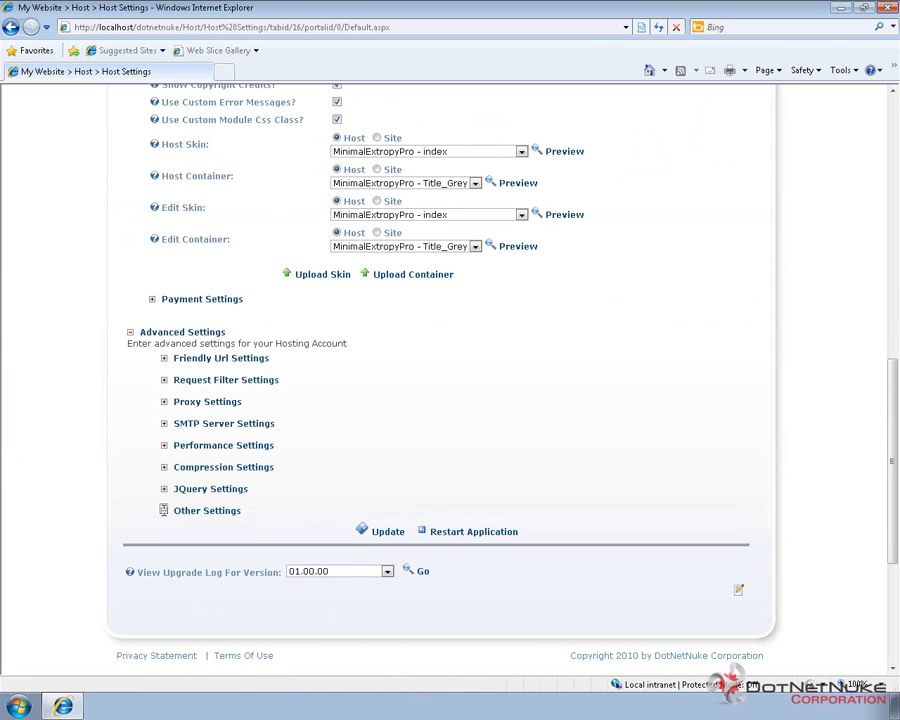
left_click(164, 510)
left_click(405, 533)
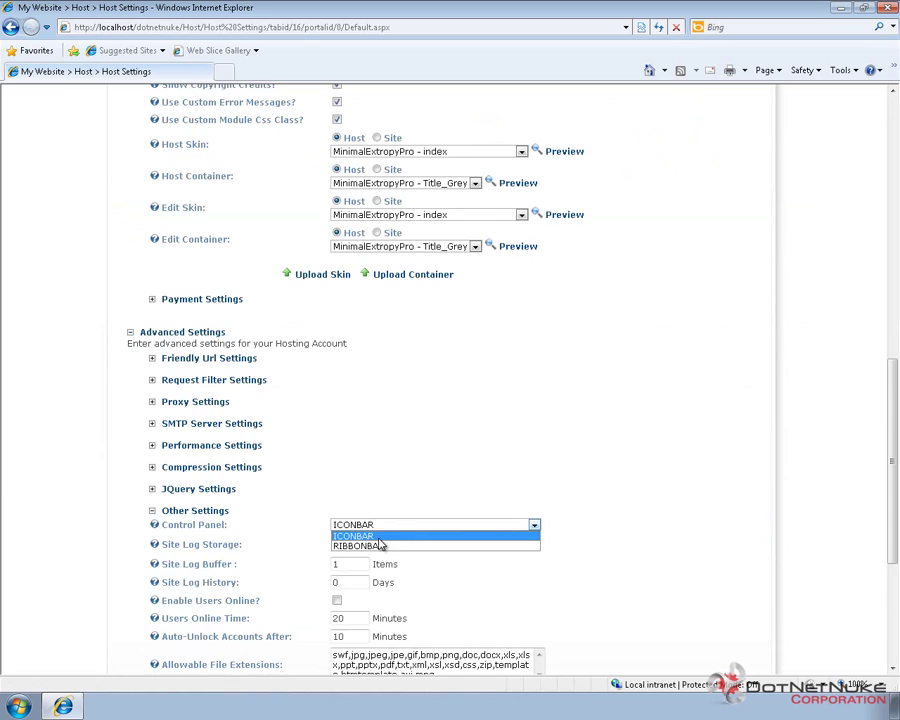
left_click(408, 542)
left_click(343, 486)
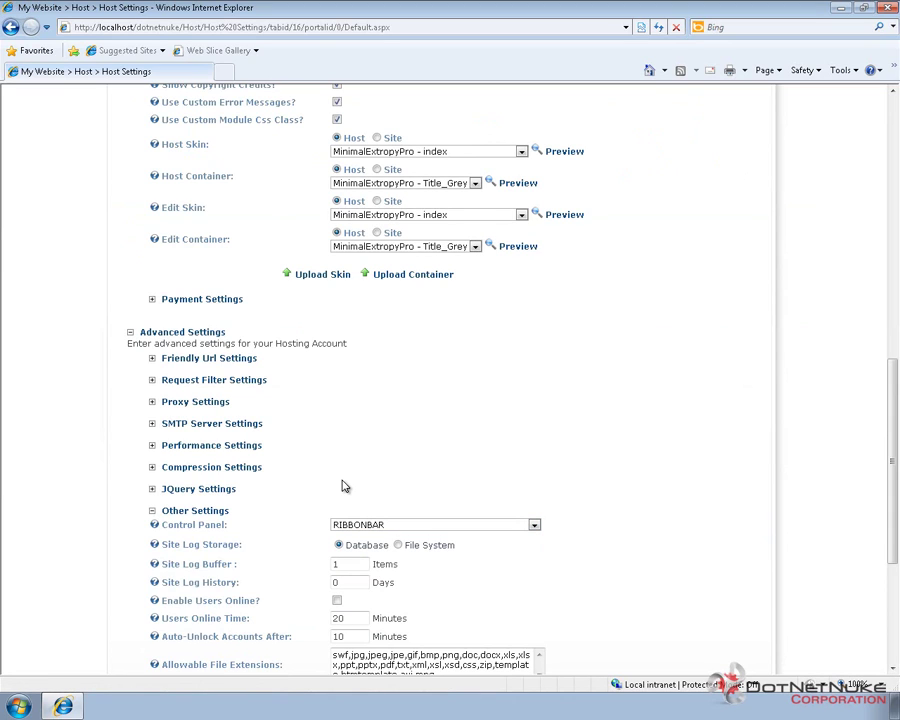
scroll(343, 486, "down", 3)
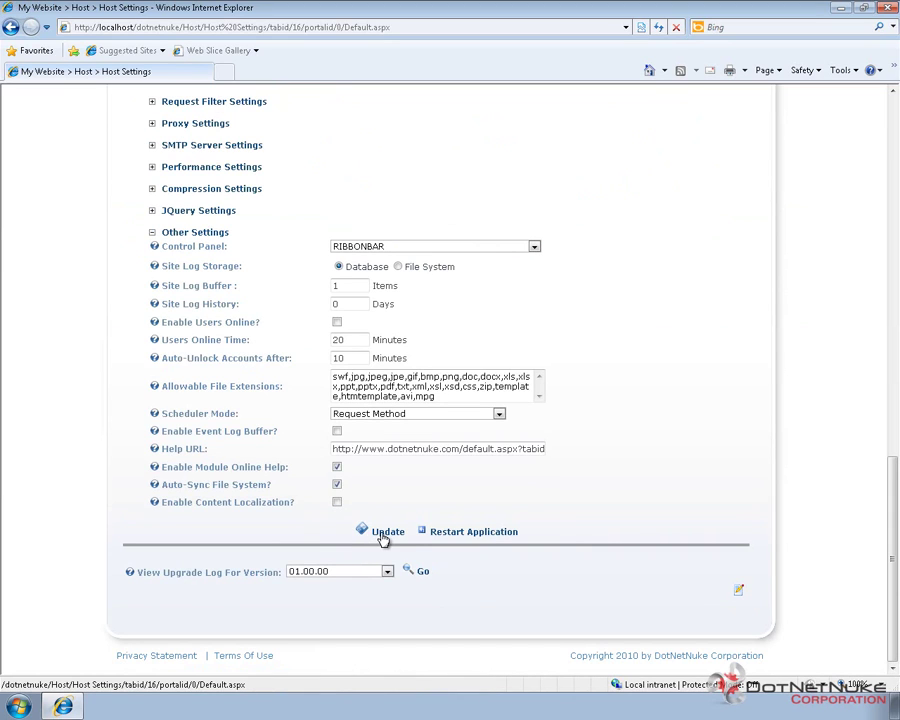
left_click(380, 536)
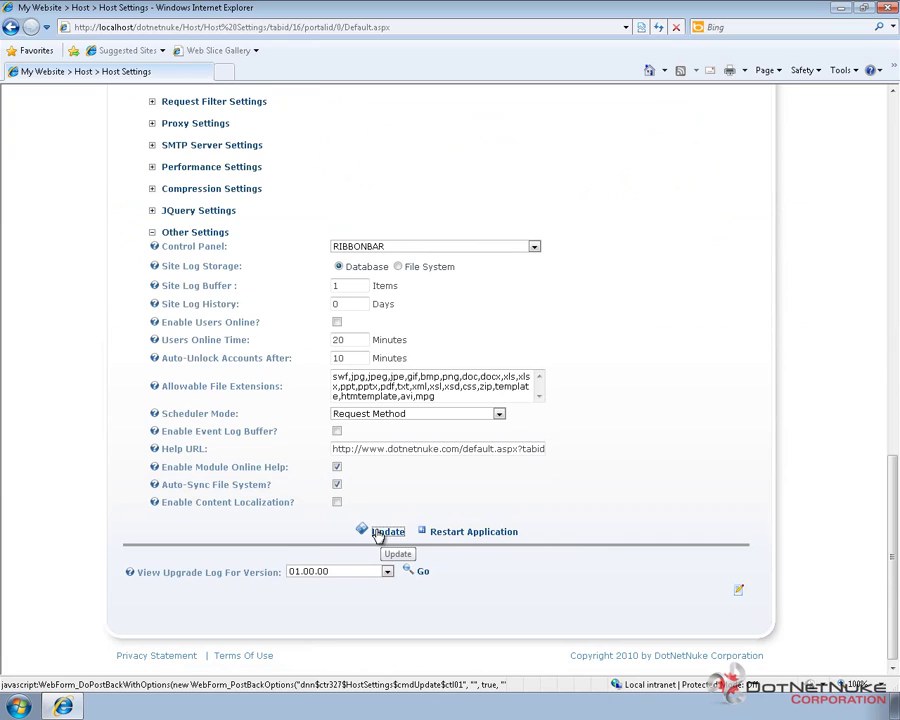